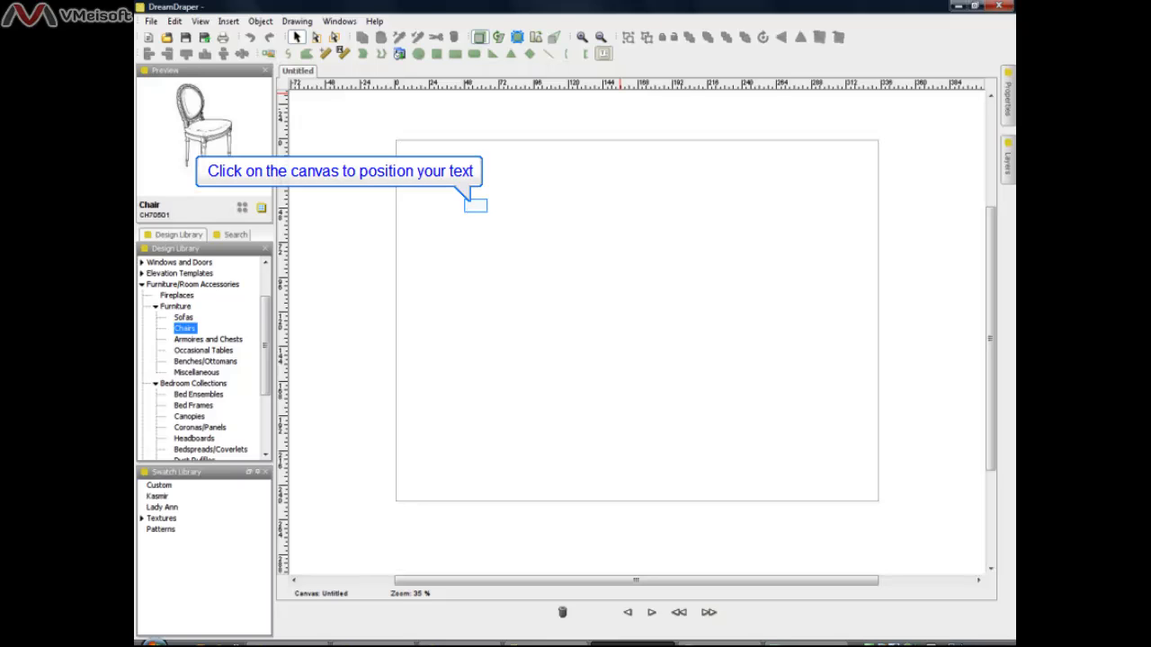
# Add a text box in the upper part of the canvas reading "You can start typing your text, across the entire canvas."
pyautogui.click(475, 206)
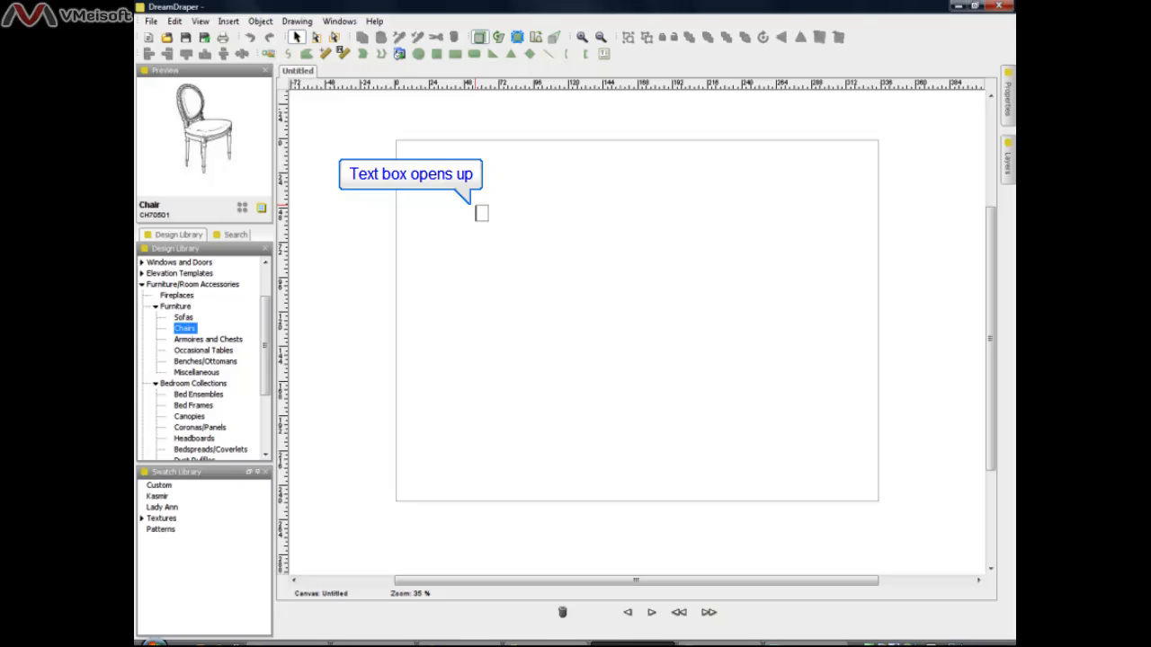
pyautogui.write('Yo')
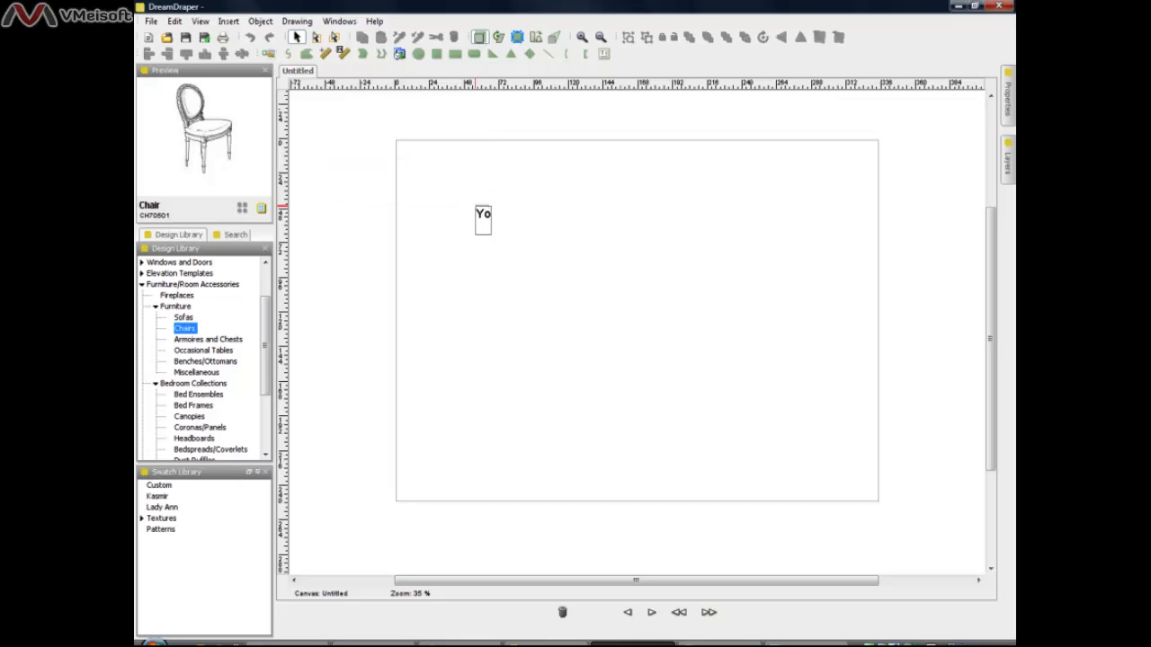
pyautogui.write('u can start t')
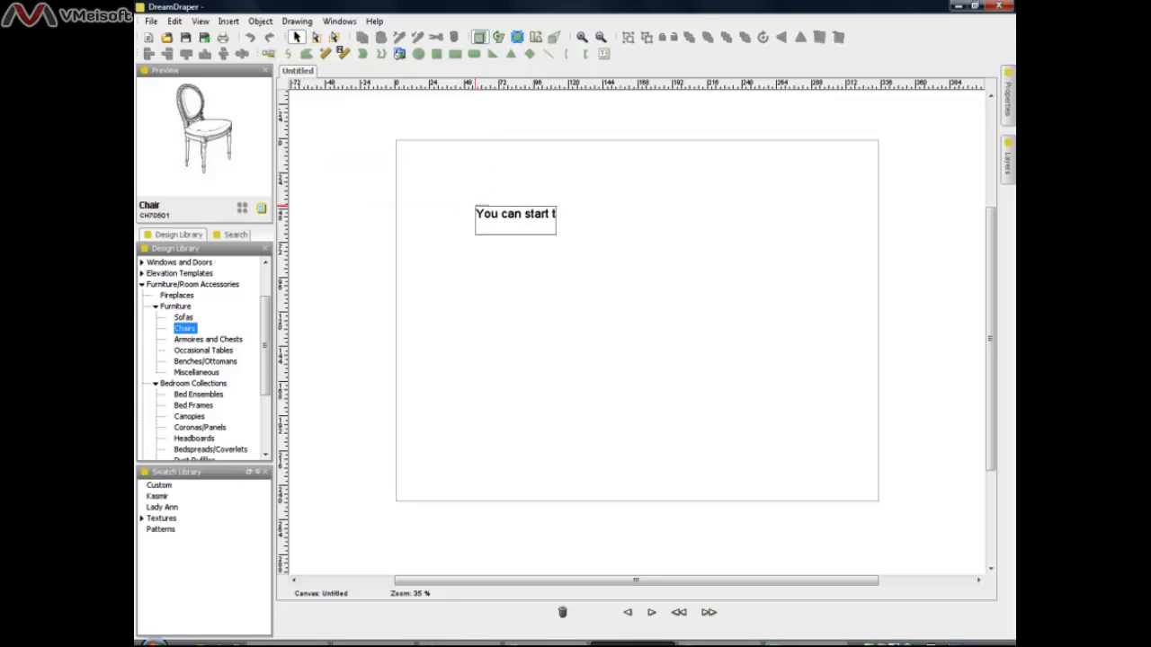
pyautogui.write('yping your text')
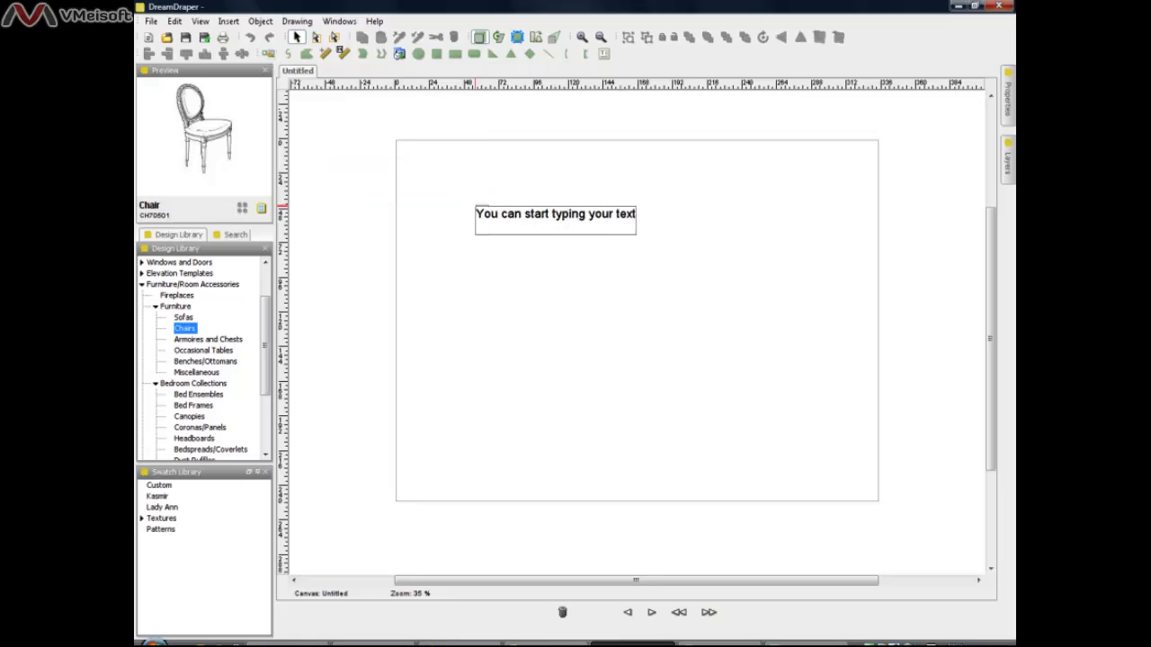
pyautogui.write('. across th')
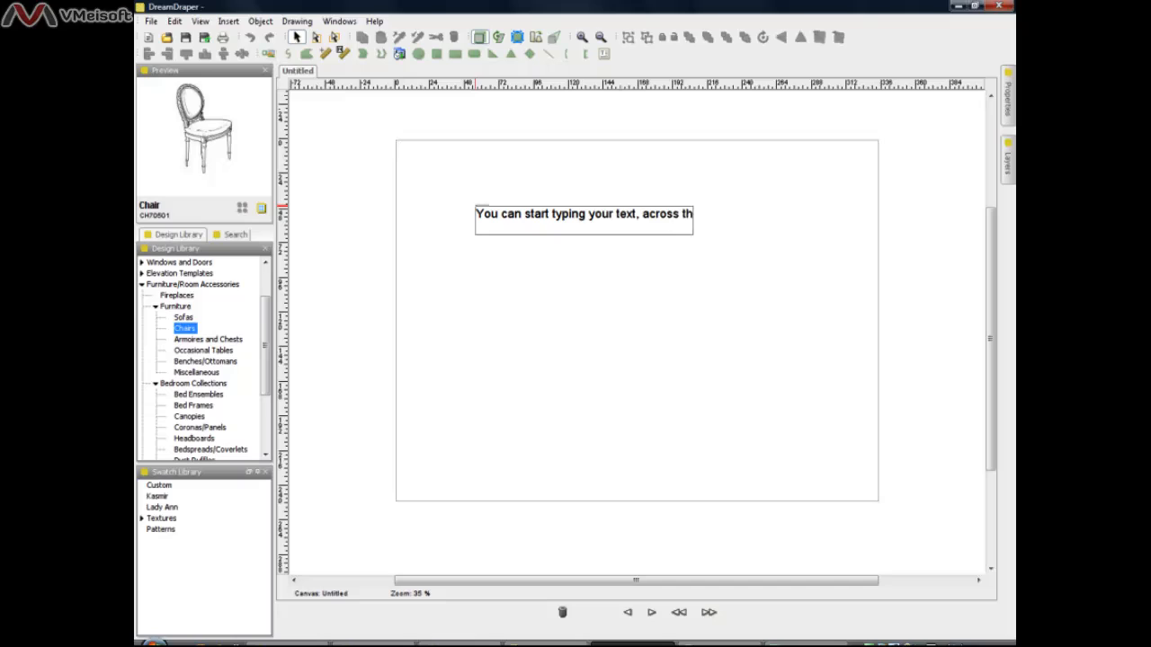
pyautogui.write('e entire ca')
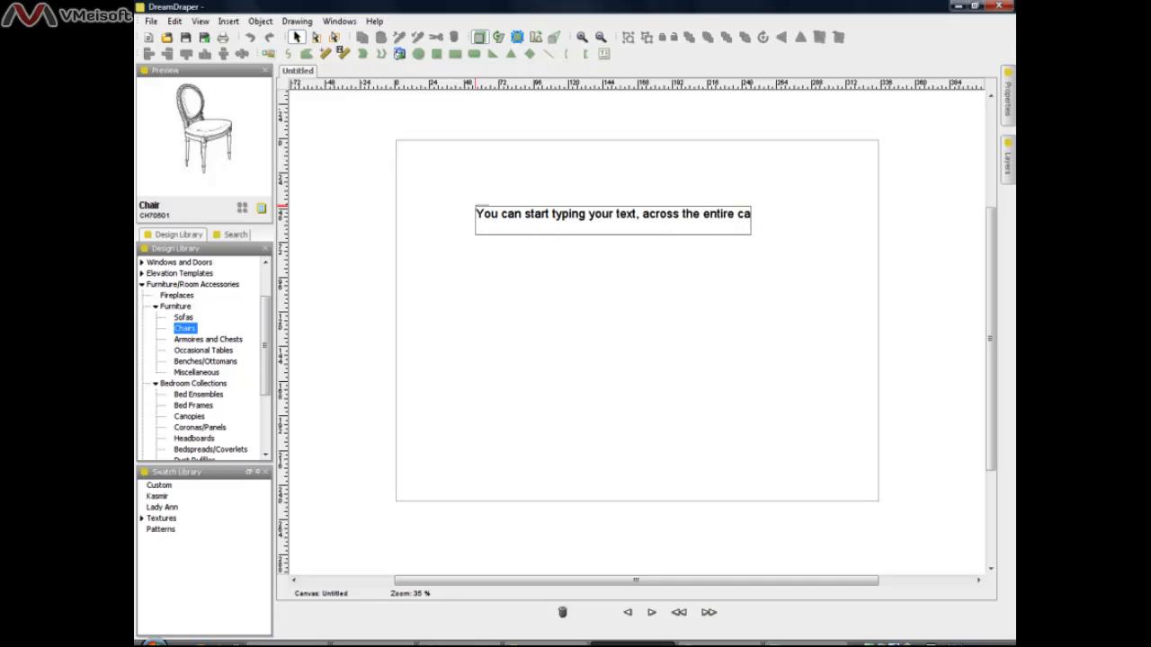
pyautogui.write('nvas.')
pyautogui.press('Return')
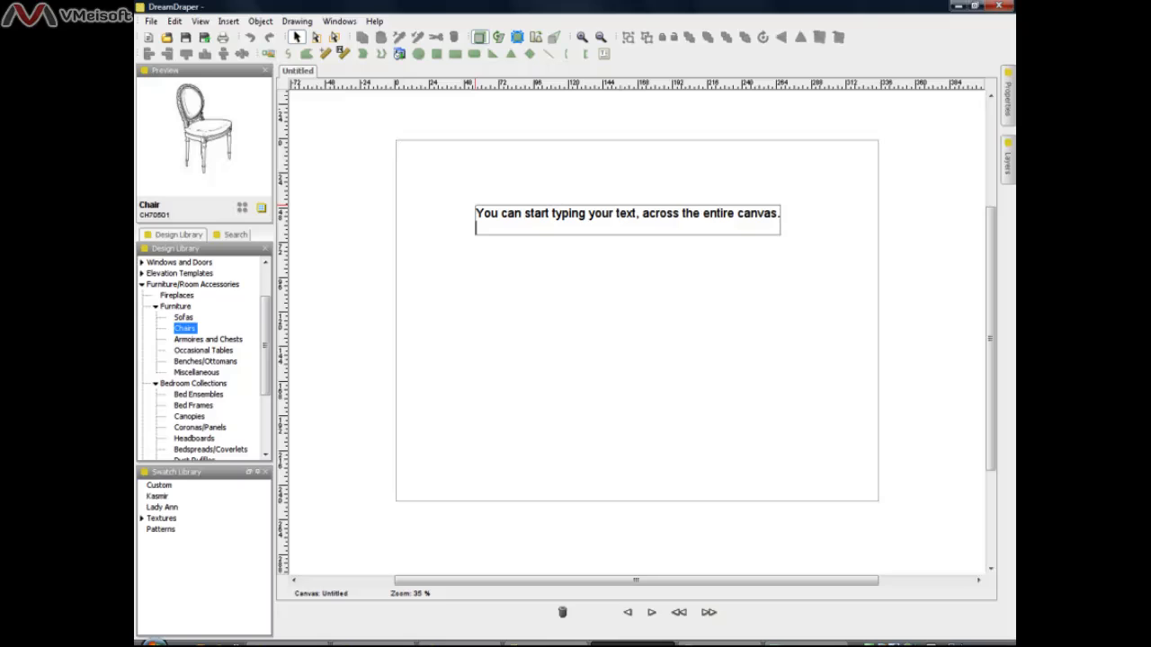
# Add "wysiwyg" as the text's second line and paste a copy of that word on the line below
pyautogui.write('wysi')
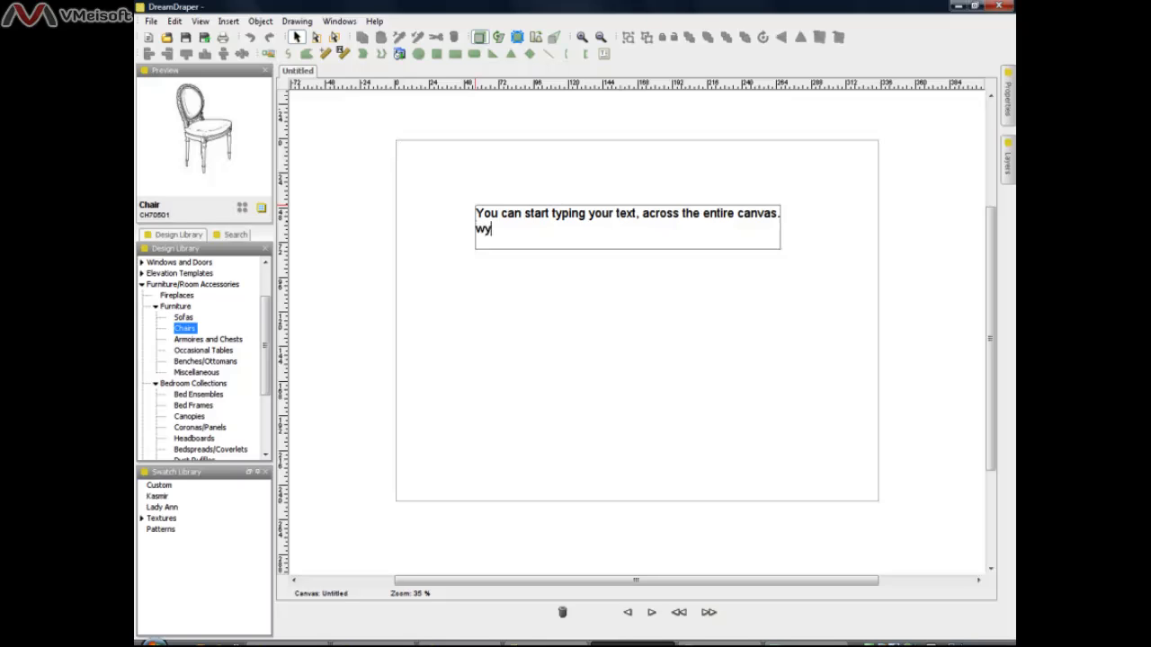
pyautogui.write('wyg')
pyautogui.press('Return')
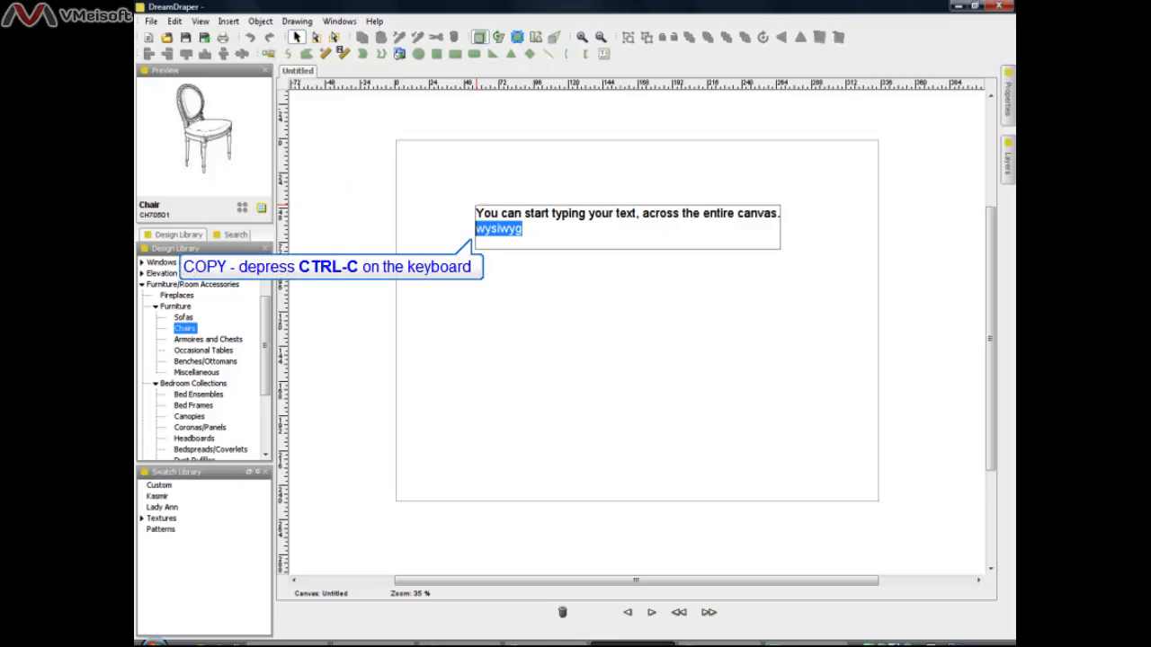
pyautogui.click(476, 243)
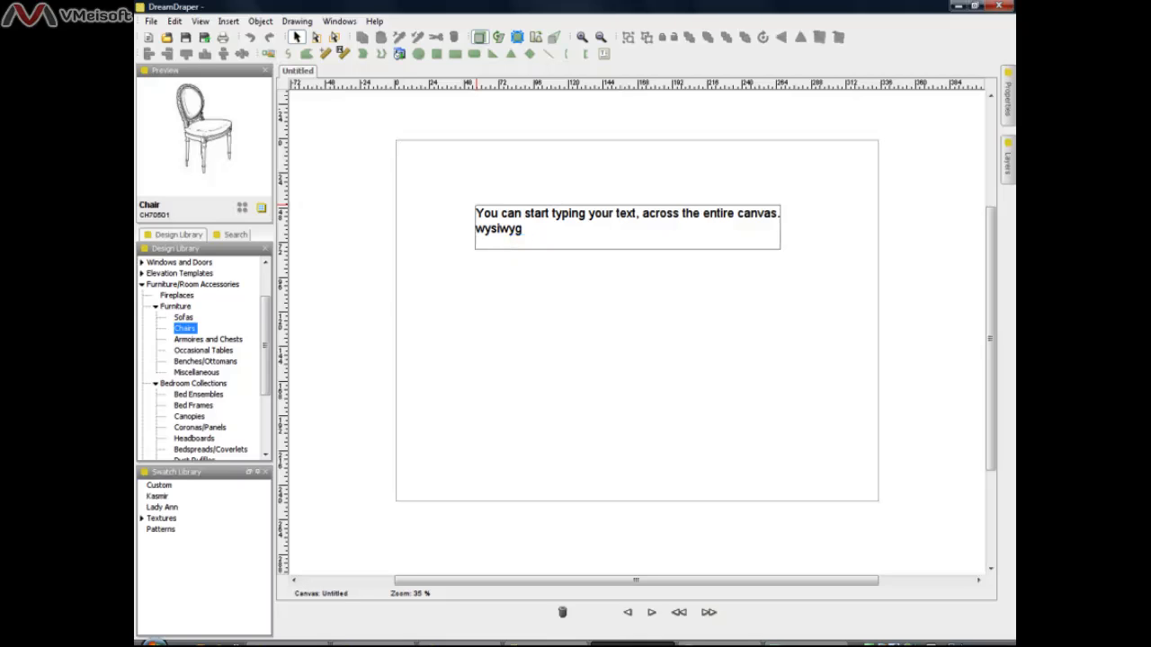
pyautogui.write('wysiwyg')
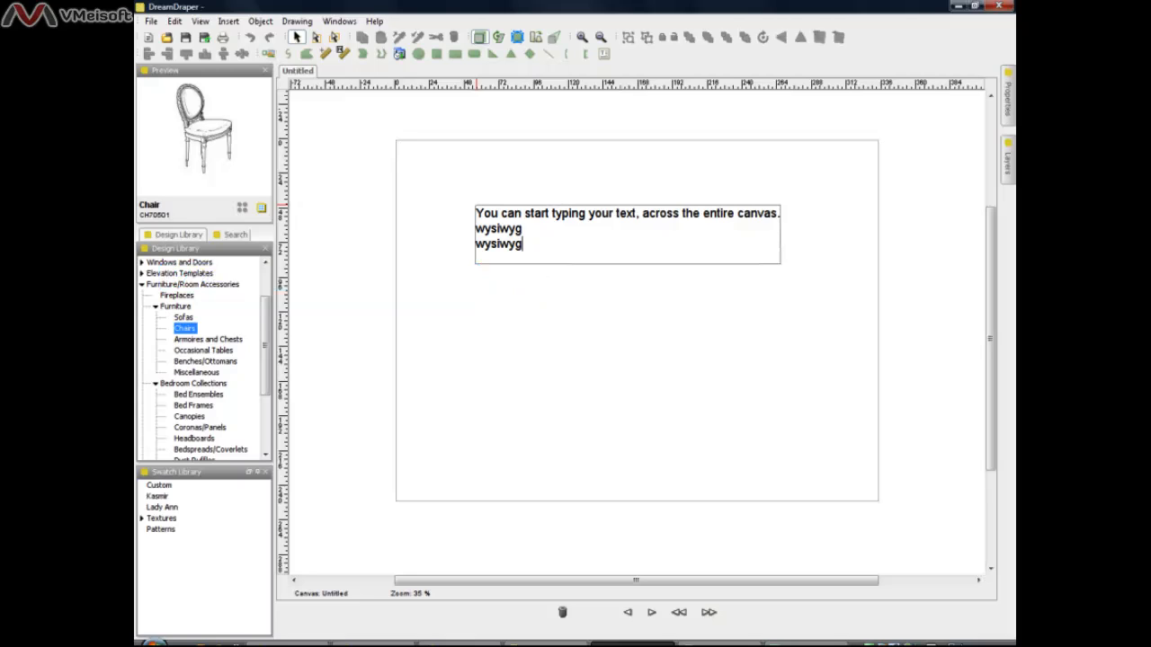
# Add a second text block lower on the canvas with the installation instructions, from "Installations Instructions" to "Customer pays balance of contract upon installation."
pyautogui.click(616, 335)
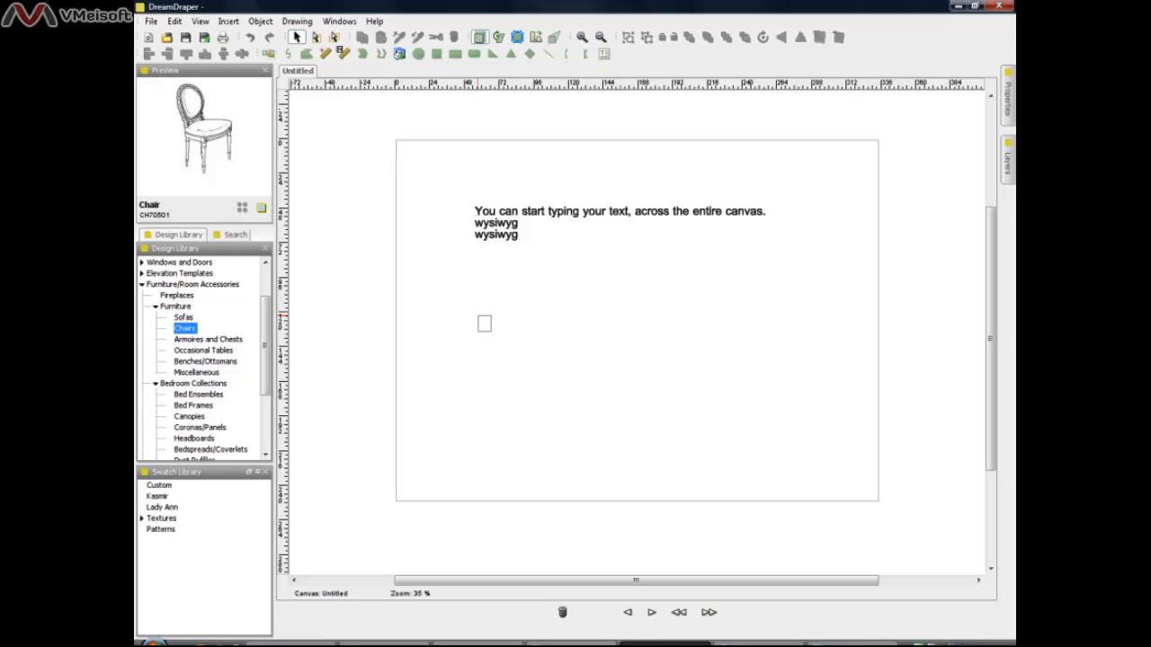
pyautogui.write('Installations Instructions Mount rod 2" below ceiling. Finials should extend 6" beyond window frame. Cellular shade – inside mount. Stationary panels puddle on floor. Customer pays balance of contract upon installation.')
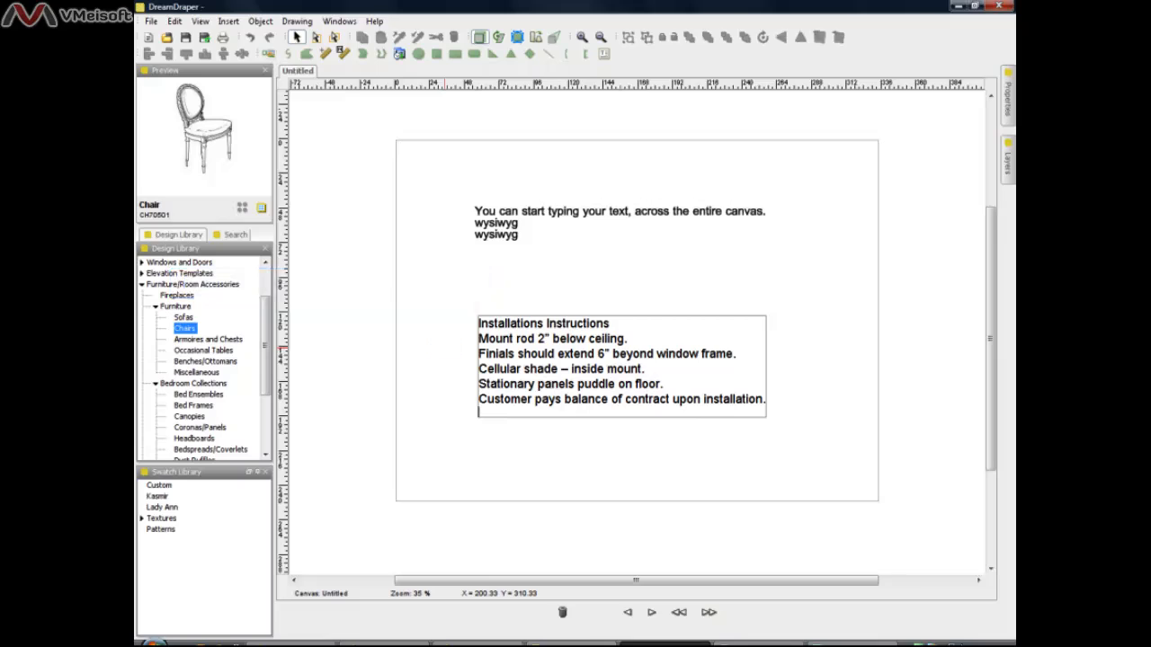
pyautogui.click(445, 347)
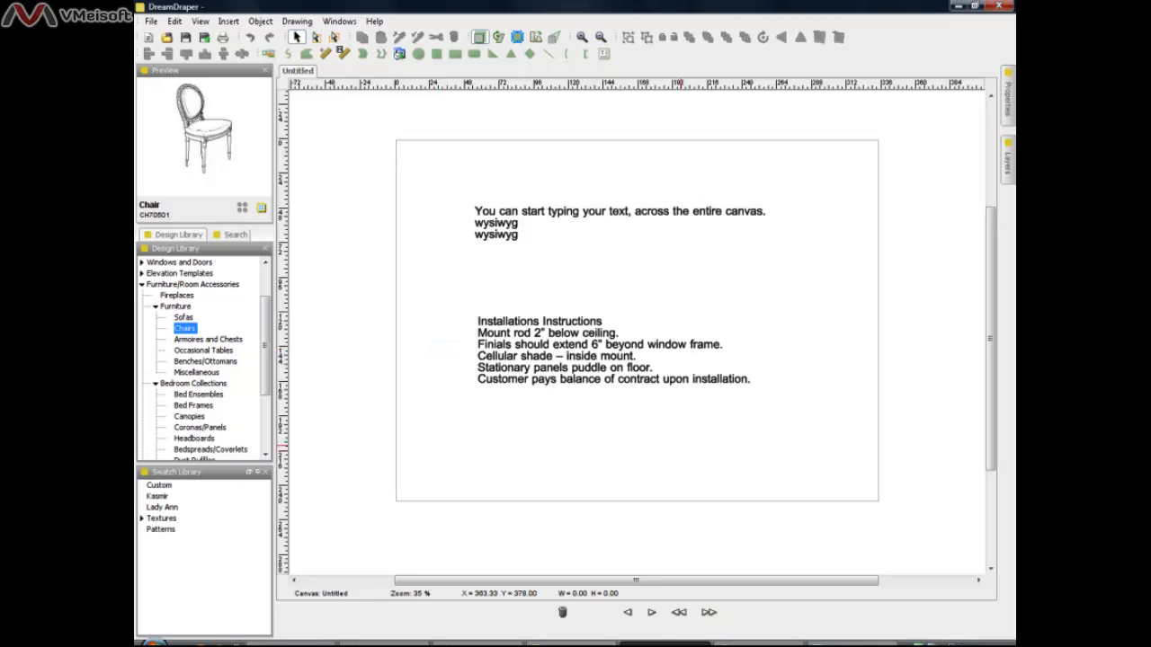
# Select the installation instructions text and show its properties, pinned so they stay open
pyautogui.click(588, 357)
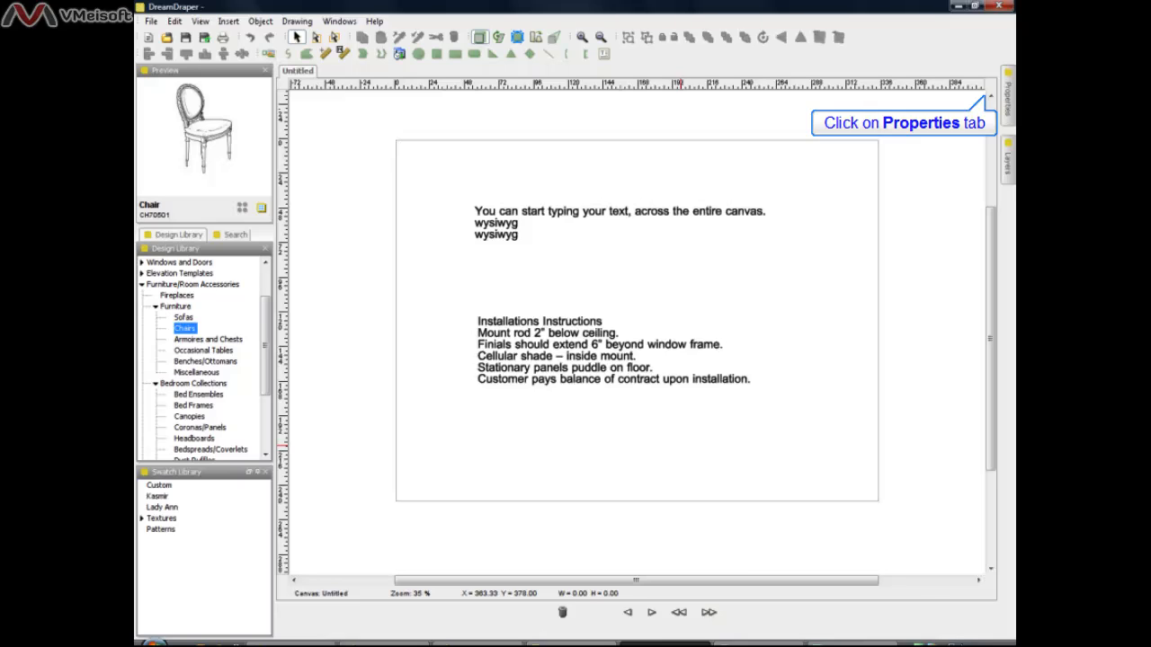
pyautogui.click(1007, 97)
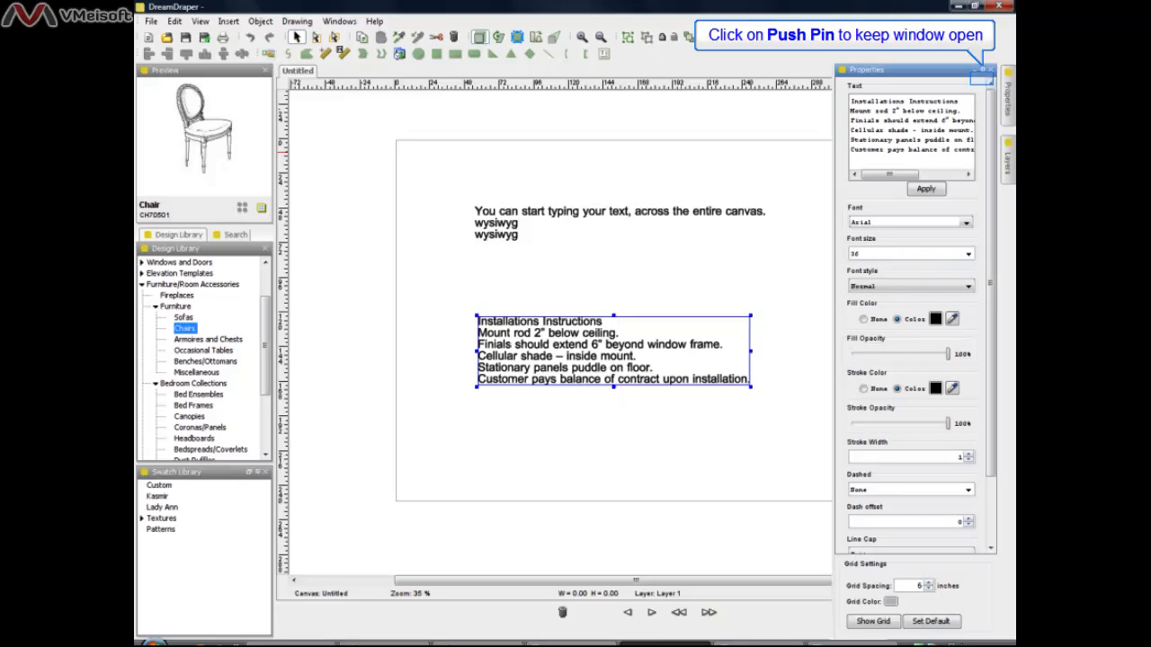
pyautogui.click(983, 69)
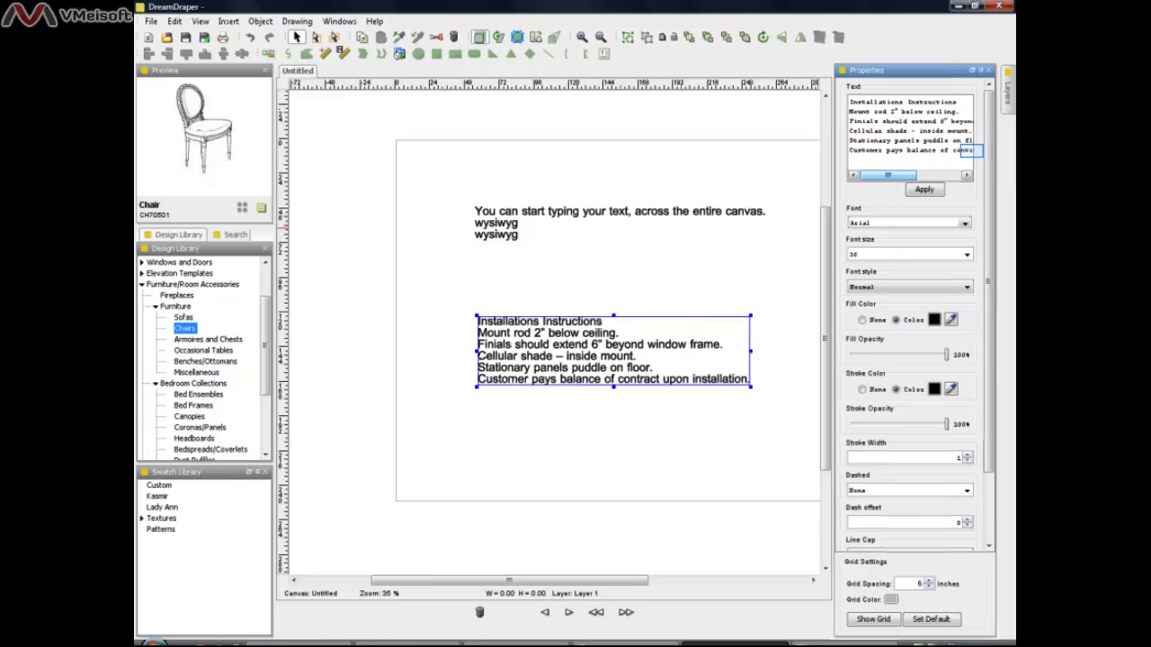
# Append the line "Customer has a friendly dog." to the installation instructions and apply the change
pyautogui.moveTo(888, 175); pyautogui.dragTo(932, 175)
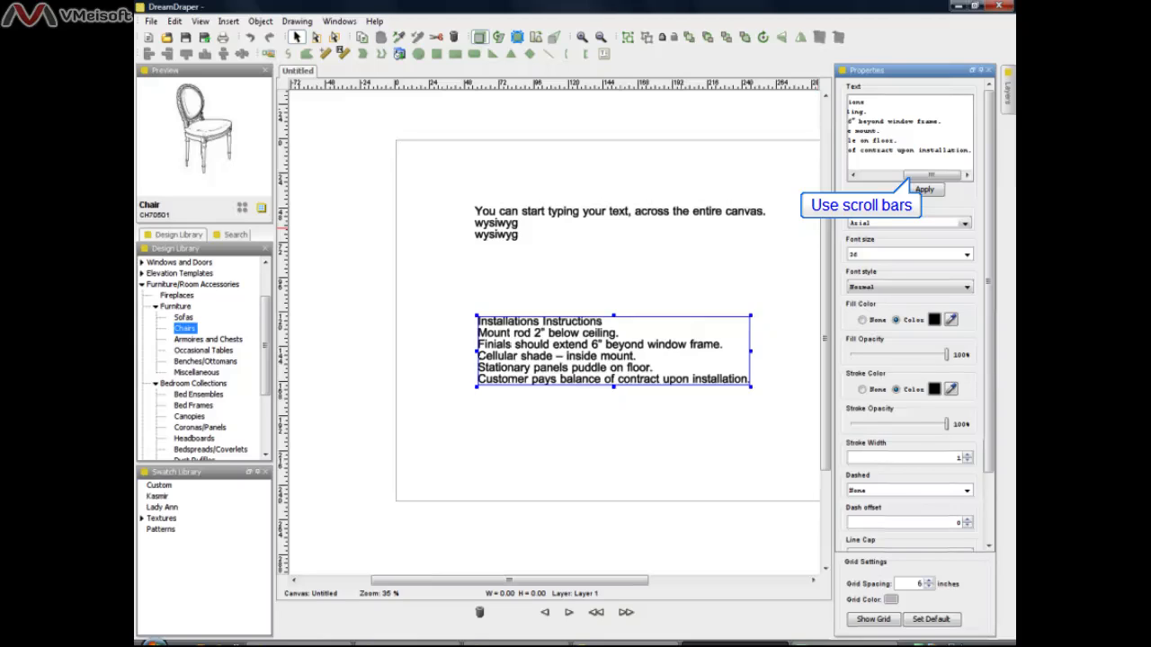
pyautogui.press('Return')
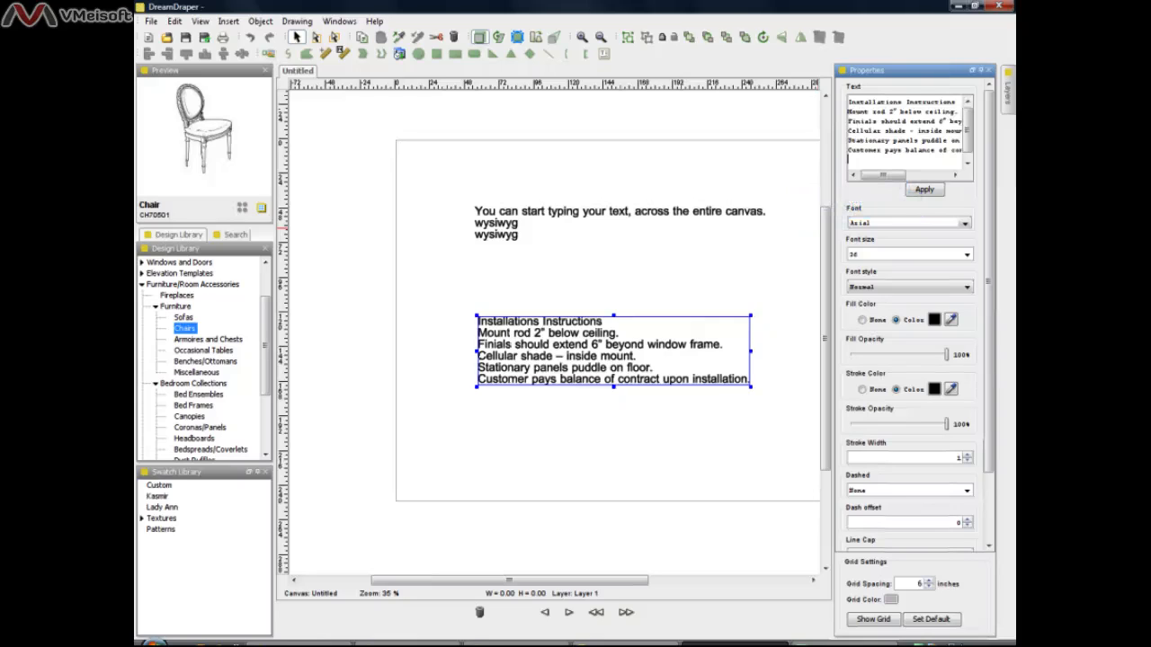
pyautogui.write('Customer has a fe')
pyautogui.write('iendly dog.')
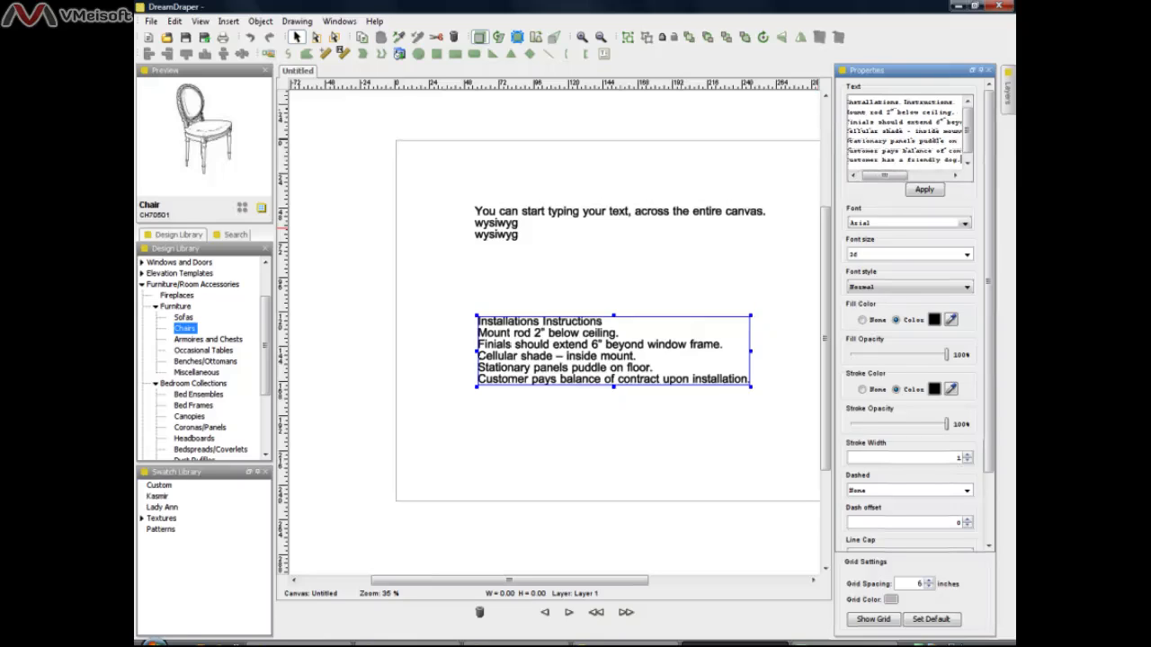
pyautogui.press('Tab')
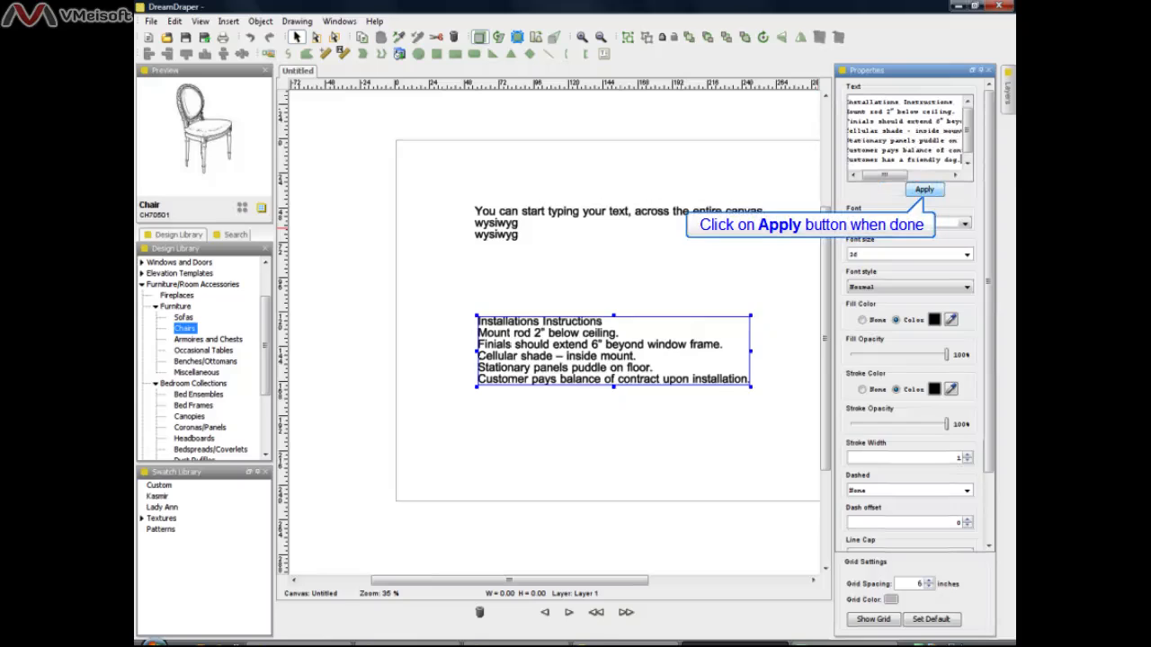
pyautogui.click(924, 189)
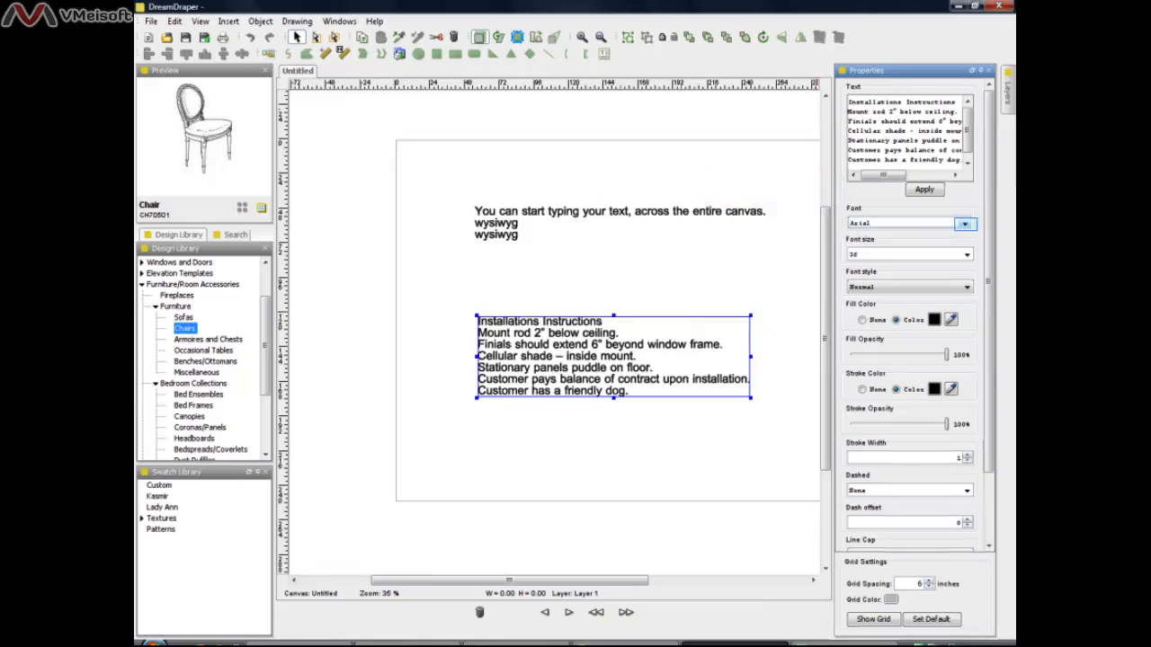
# Set the installation instructions text to Times New Roman at font size 34
pyautogui.click(965, 223)
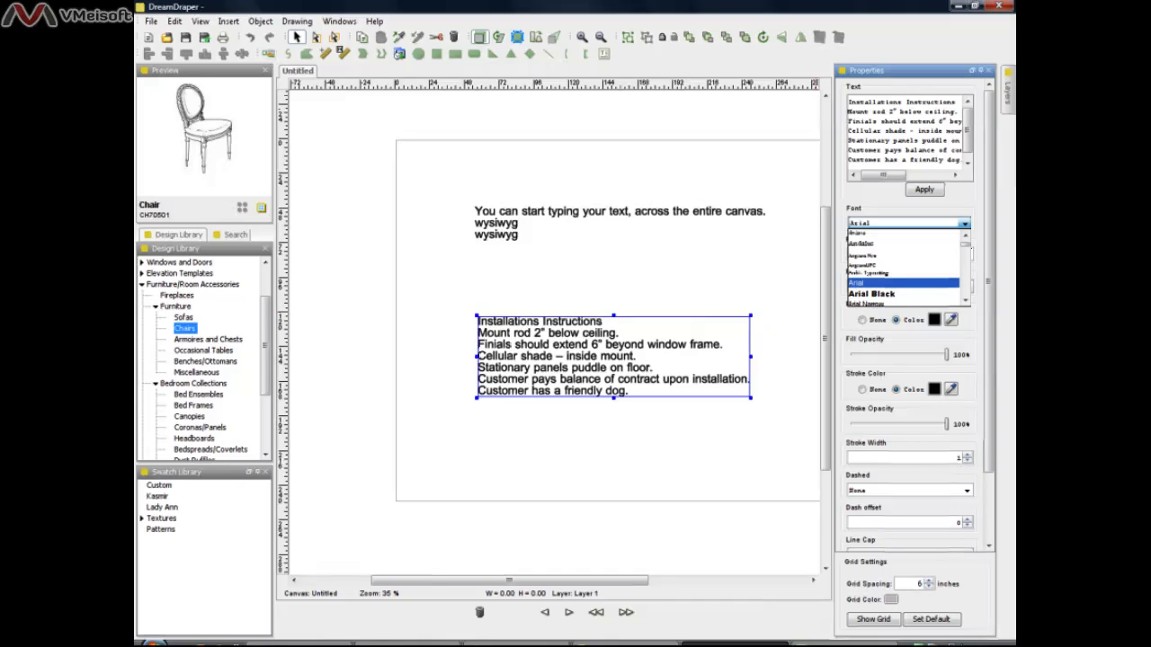
pyautogui.press('t')
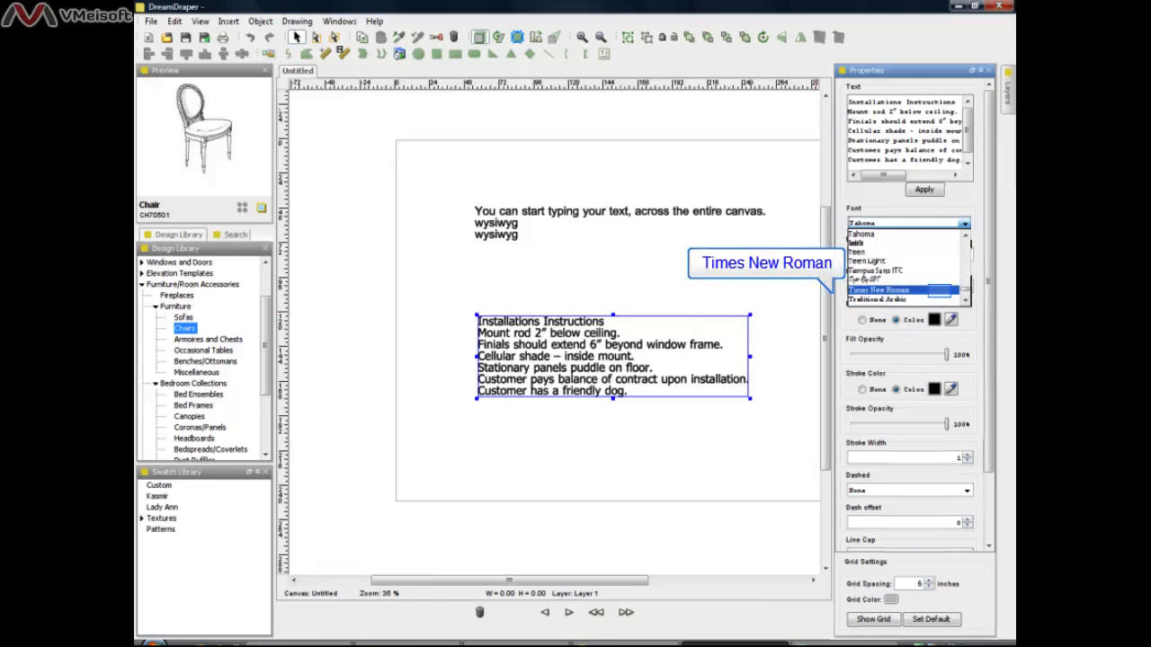
pyautogui.click(939, 291)
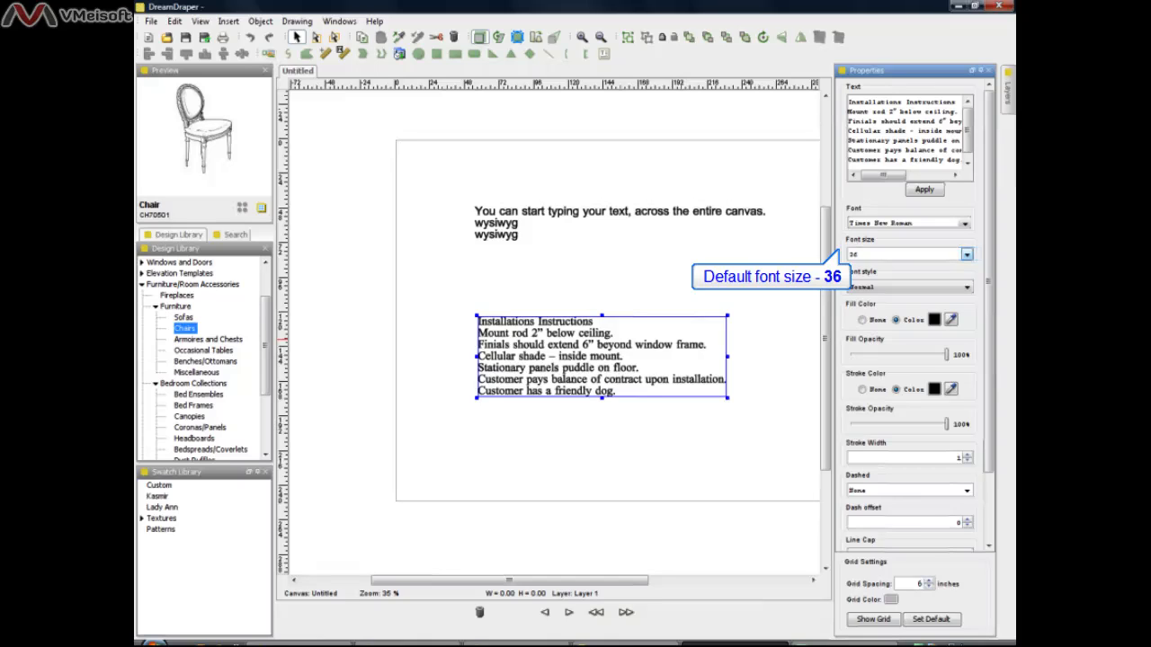
pyautogui.click(966, 254)
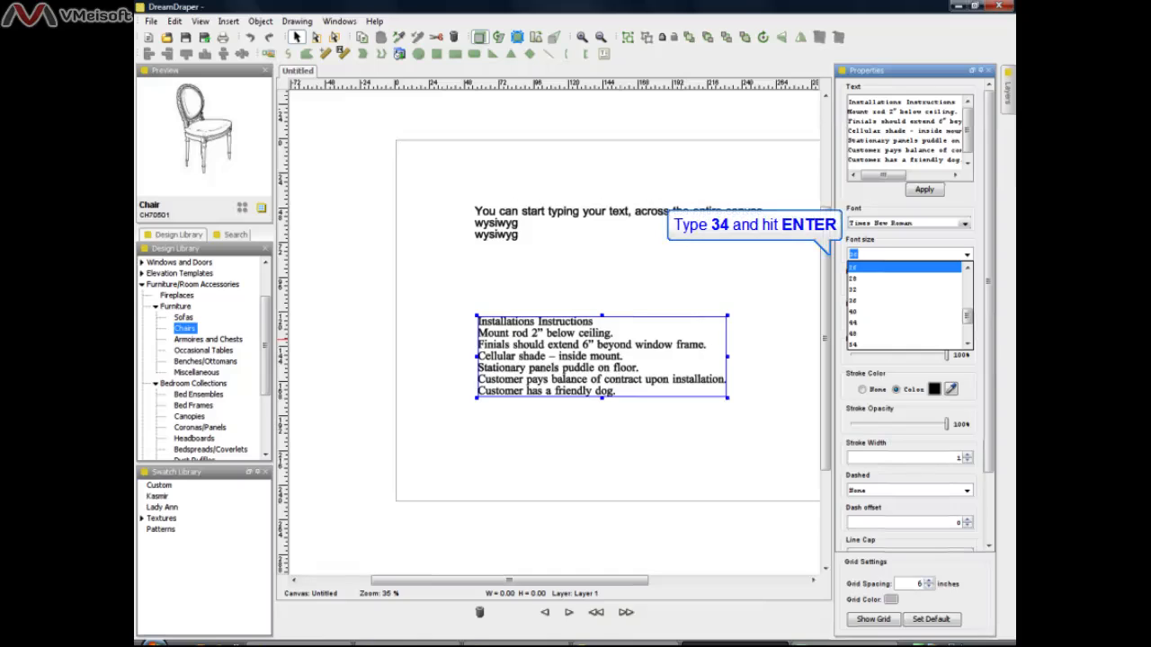
pyautogui.write('34')
pyautogui.press('Return')
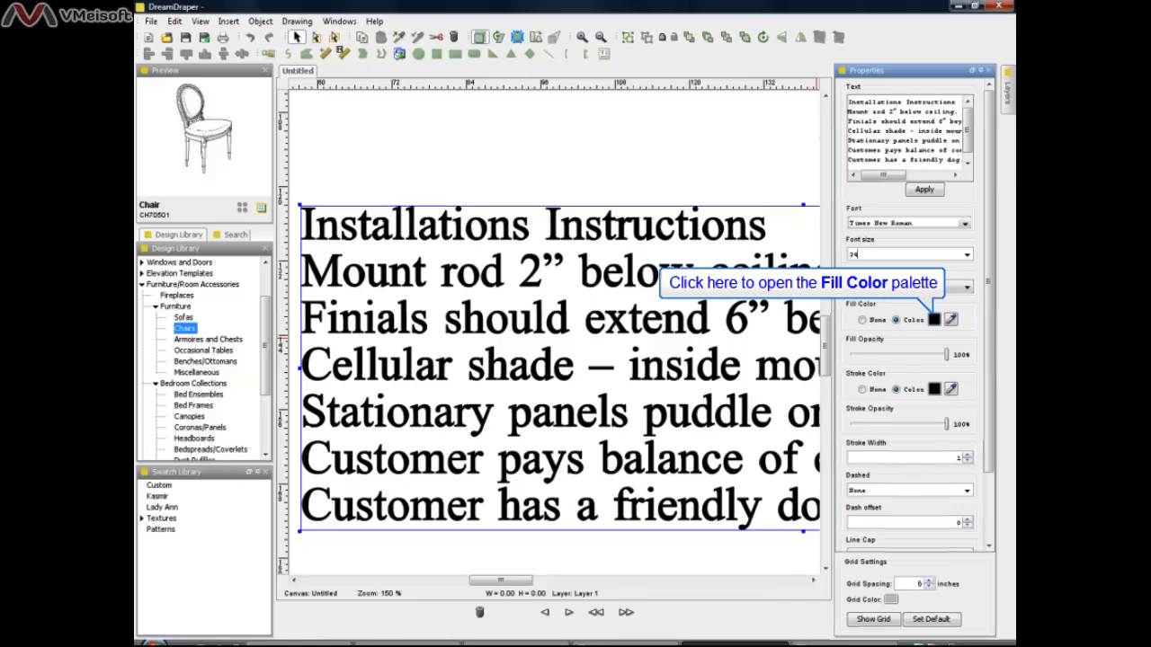
# Change the fill color of the installation instructions text to red
pyautogui.click(934, 320)
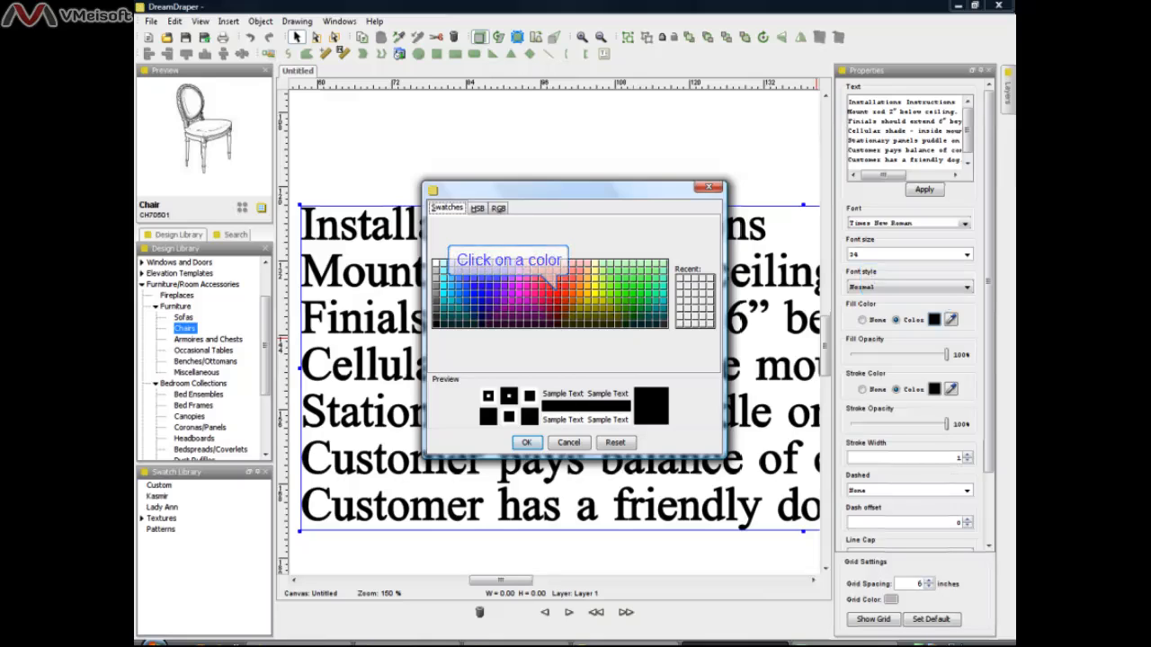
pyautogui.click(556, 292)
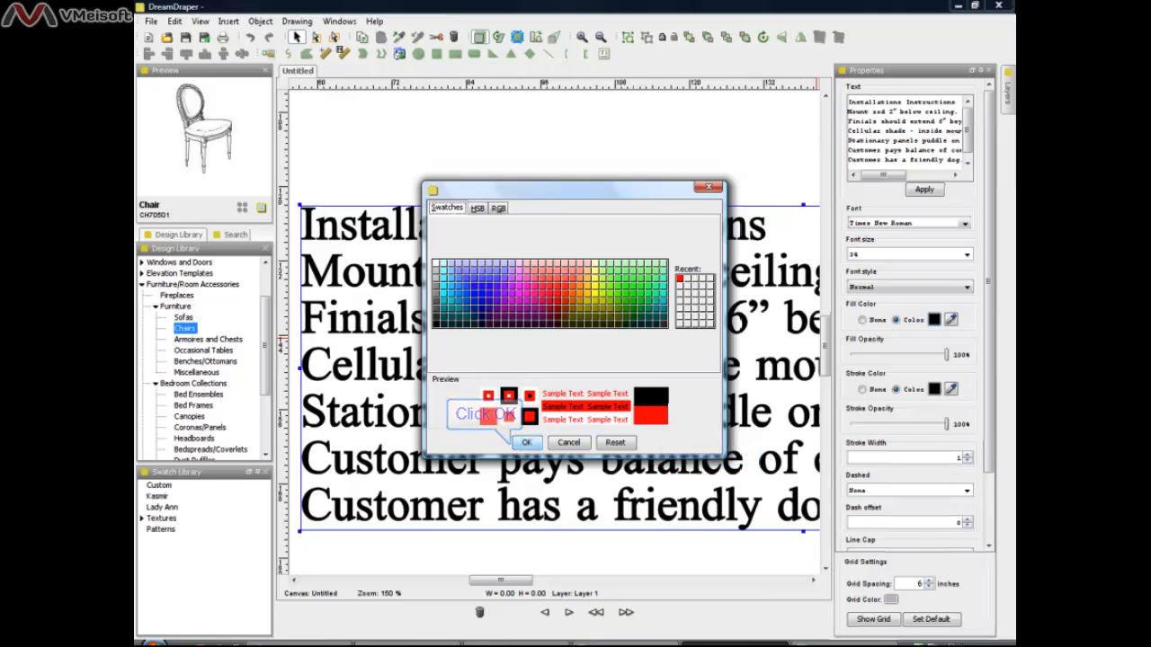
pyautogui.click(527, 443)
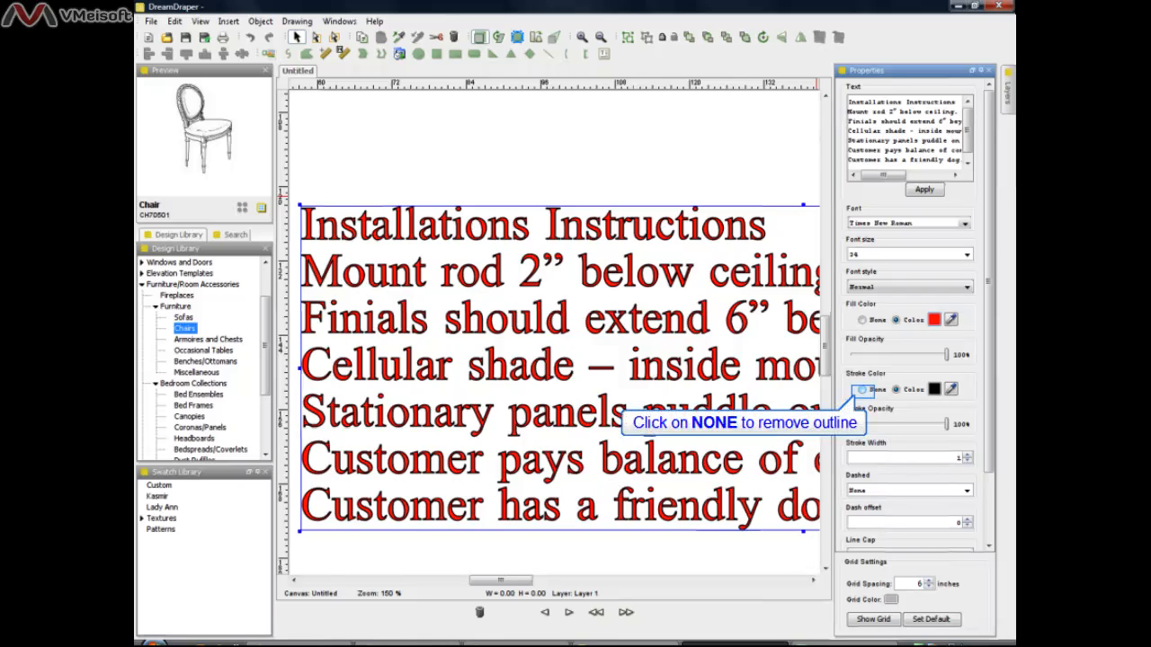
# Switch the text's stroke color to None and back to a color
pyautogui.click(863, 389)
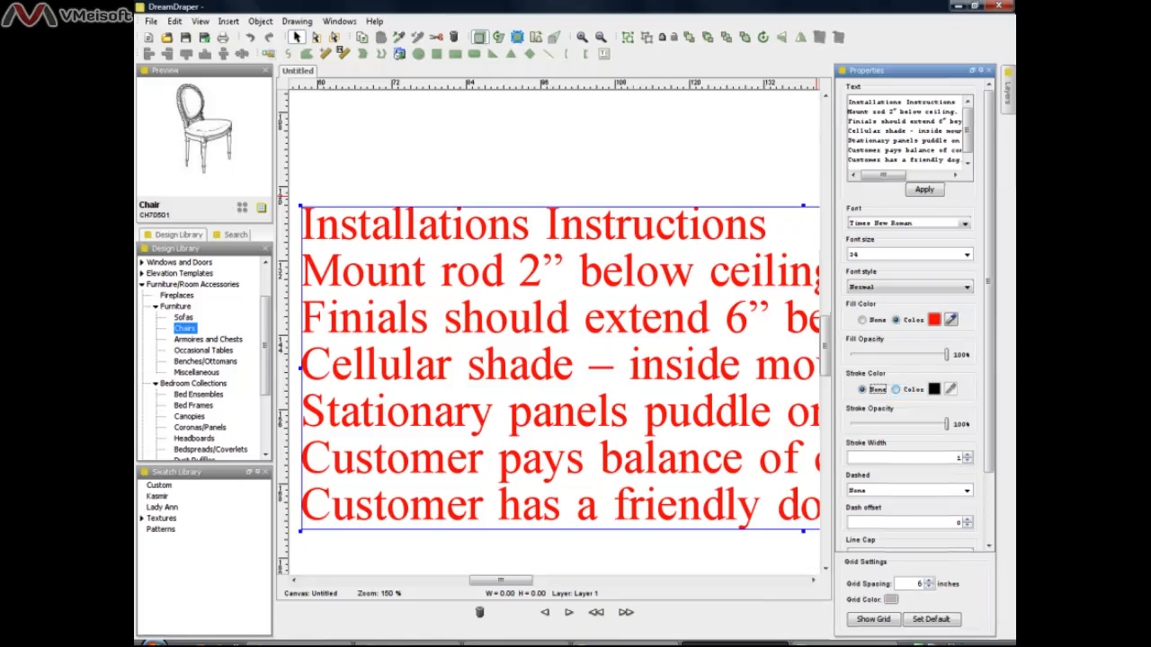
pyautogui.click(896, 389)
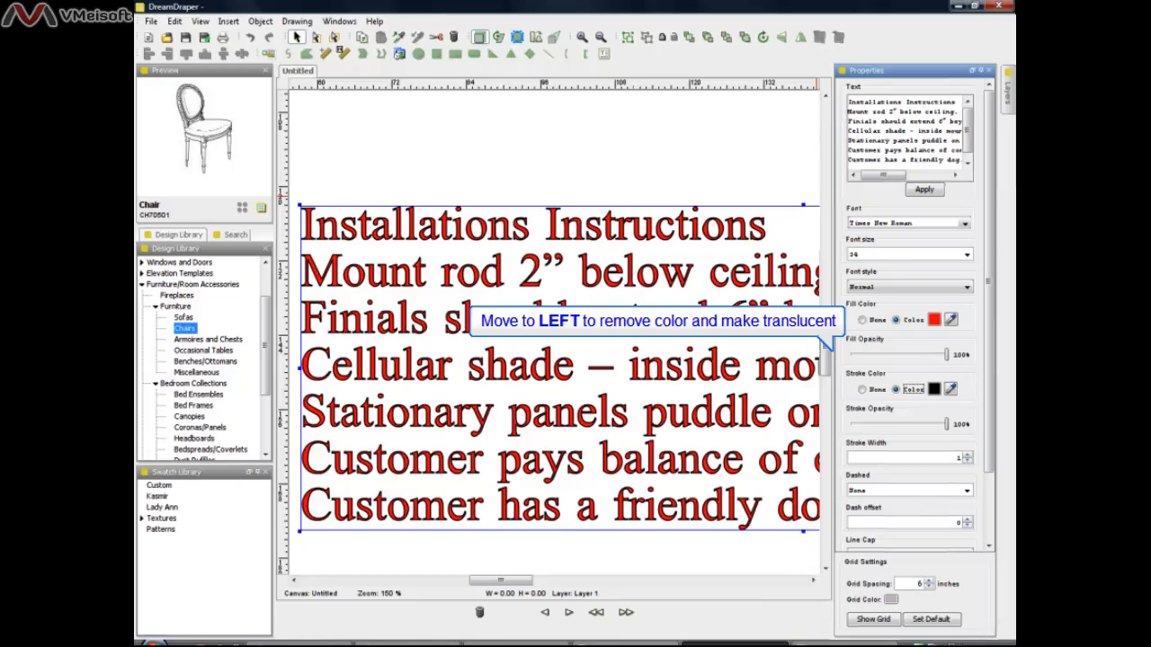
# Lower the text's fill opacity to about 20% and reduce its stroke opacity as well
pyautogui.moveTo(946, 354); pyautogui.dragTo(869, 354)
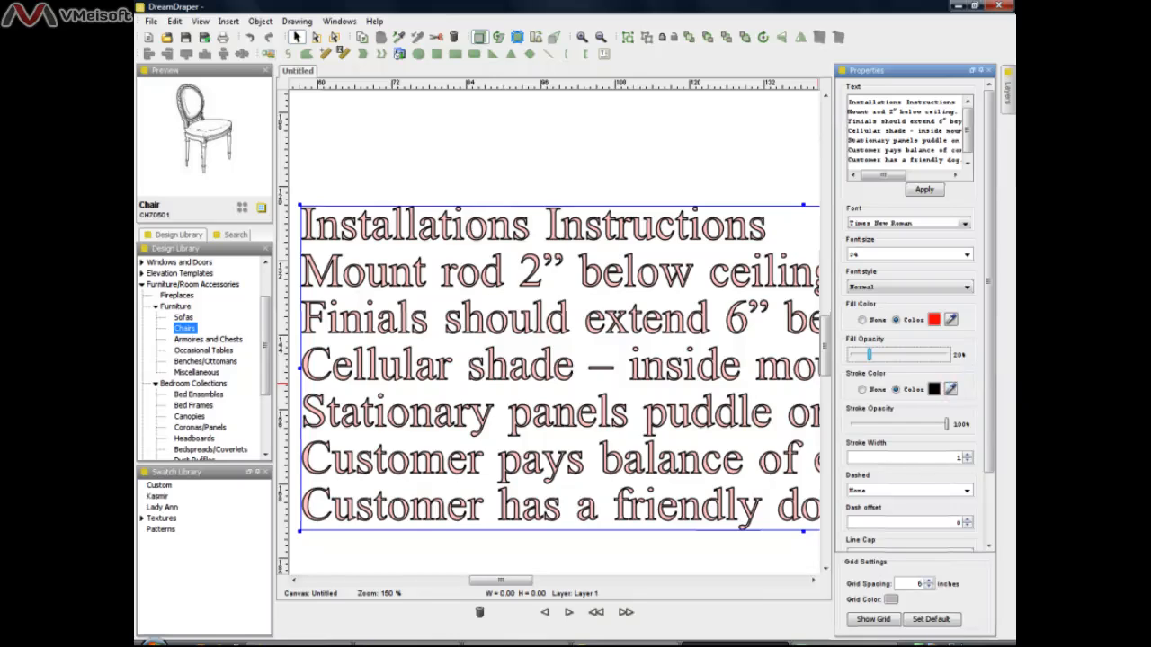
pyautogui.moveTo(946, 424); pyautogui.dragTo(869, 423)
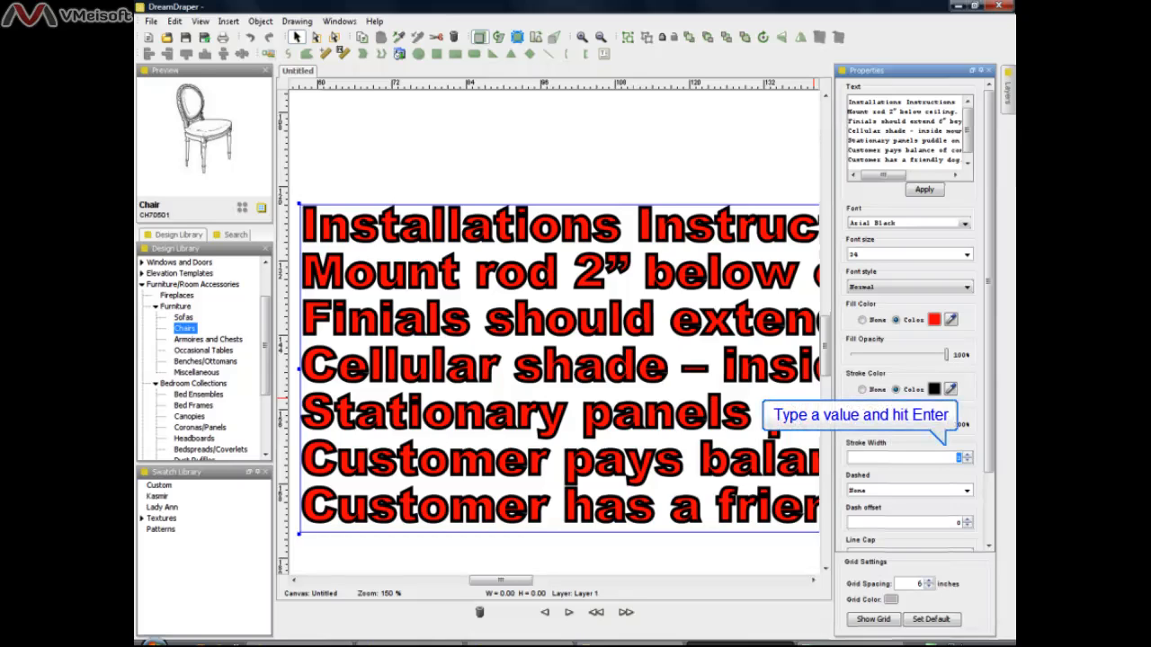
# Set the stroke width of the red text to 1.5 and unpin the properties
pyautogui.write('1')
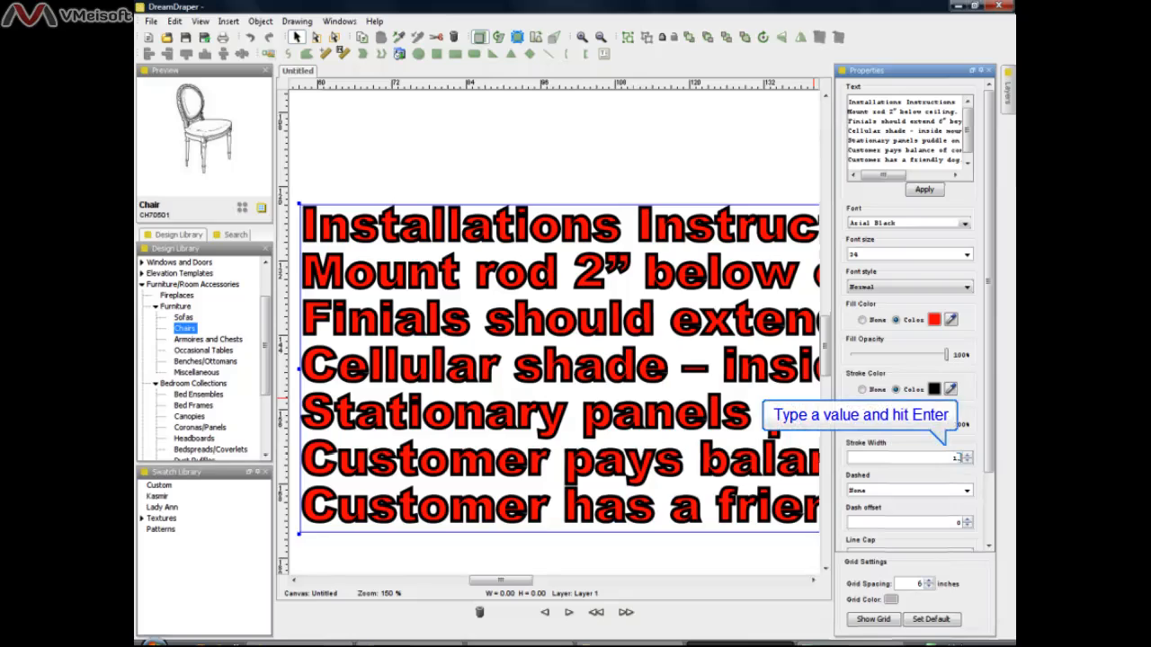
pyautogui.write('.2')
pyautogui.press('Return')
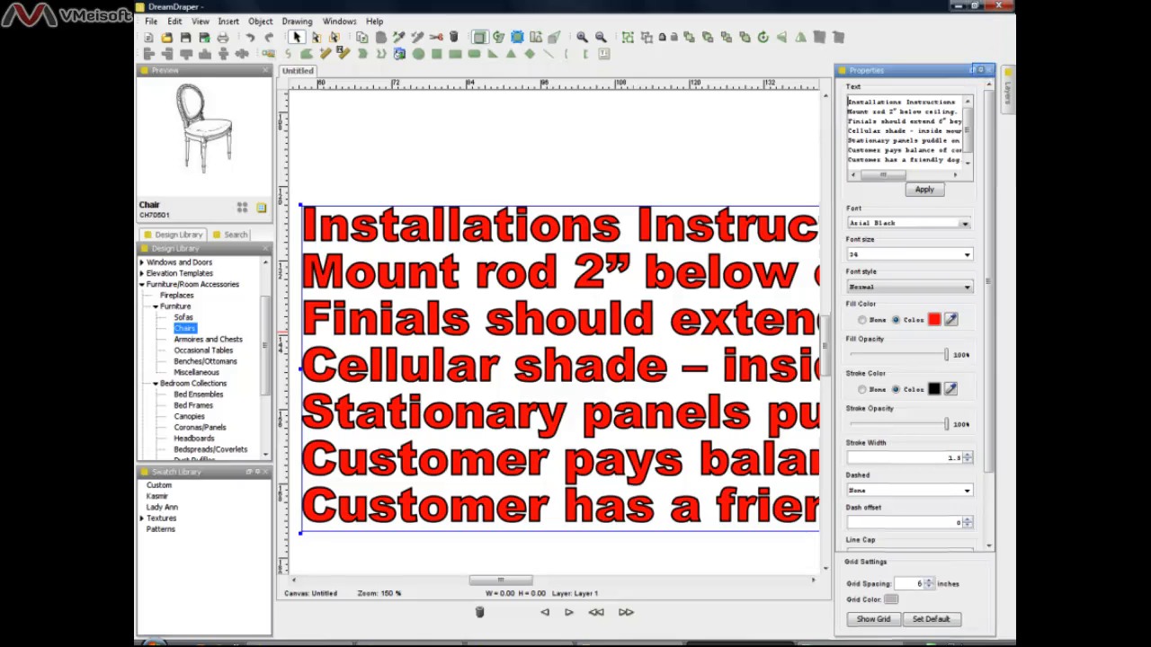
pyautogui.click(981, 70)
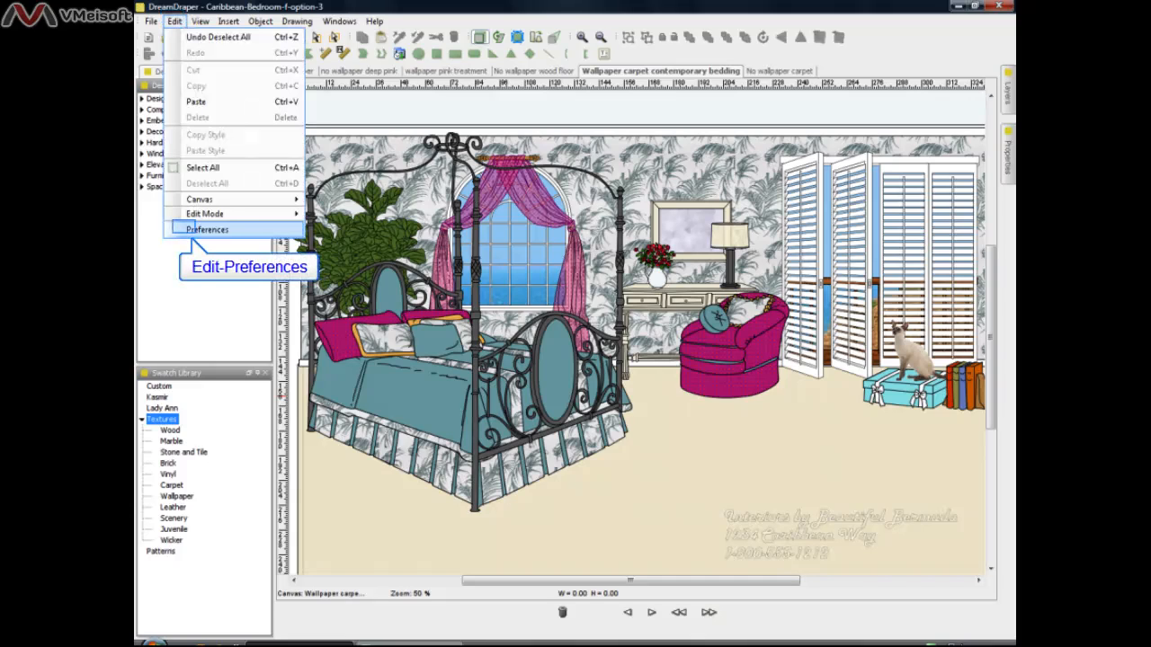
# Open the preferences and show the default settings for the Text shape
pyautogui.click(205, 229)
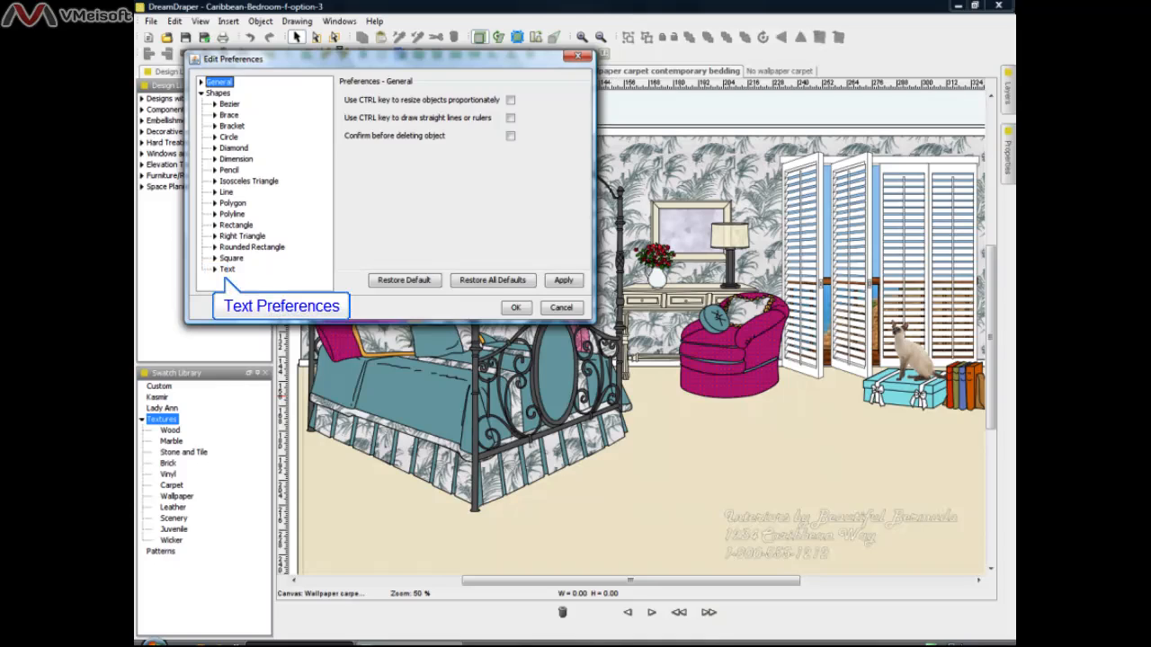
pyautogui.click(228, 269)
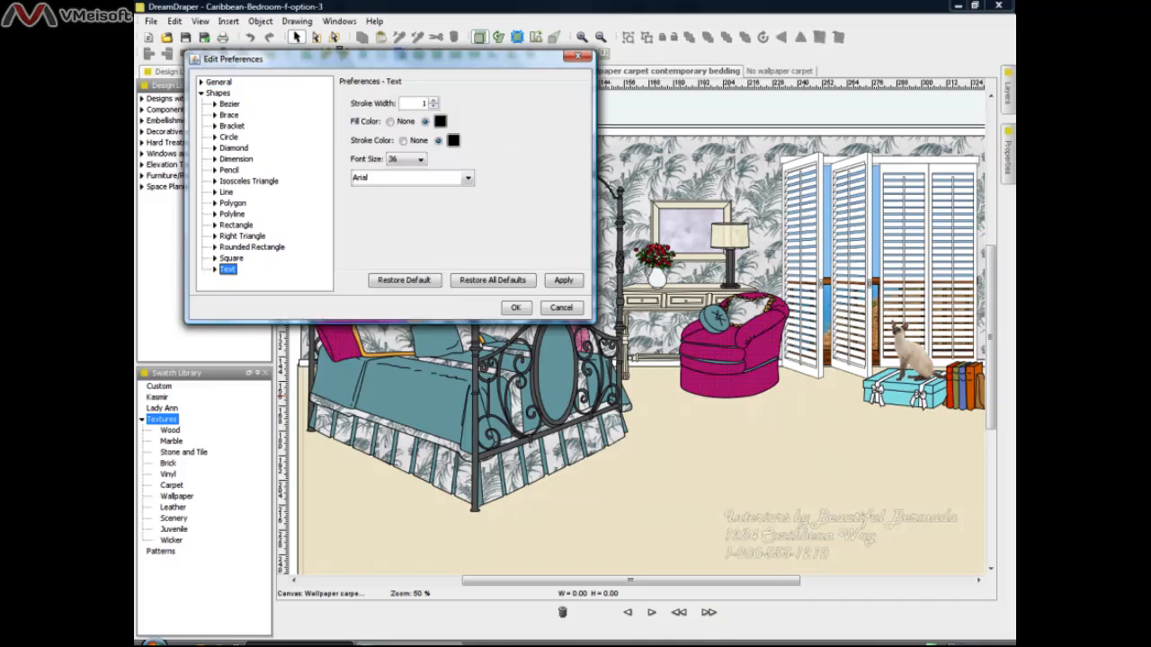